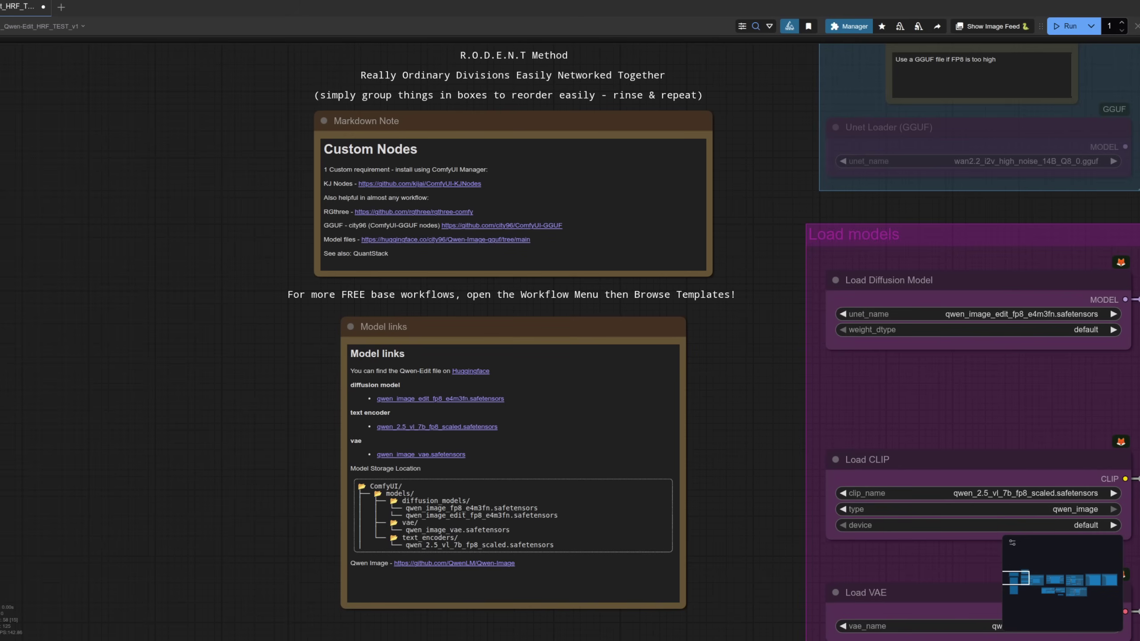
- Jump to the Prompt group and point out the ConditioningZeroOut node feeding the negative prompt
{"action": "key", "text": "2"}
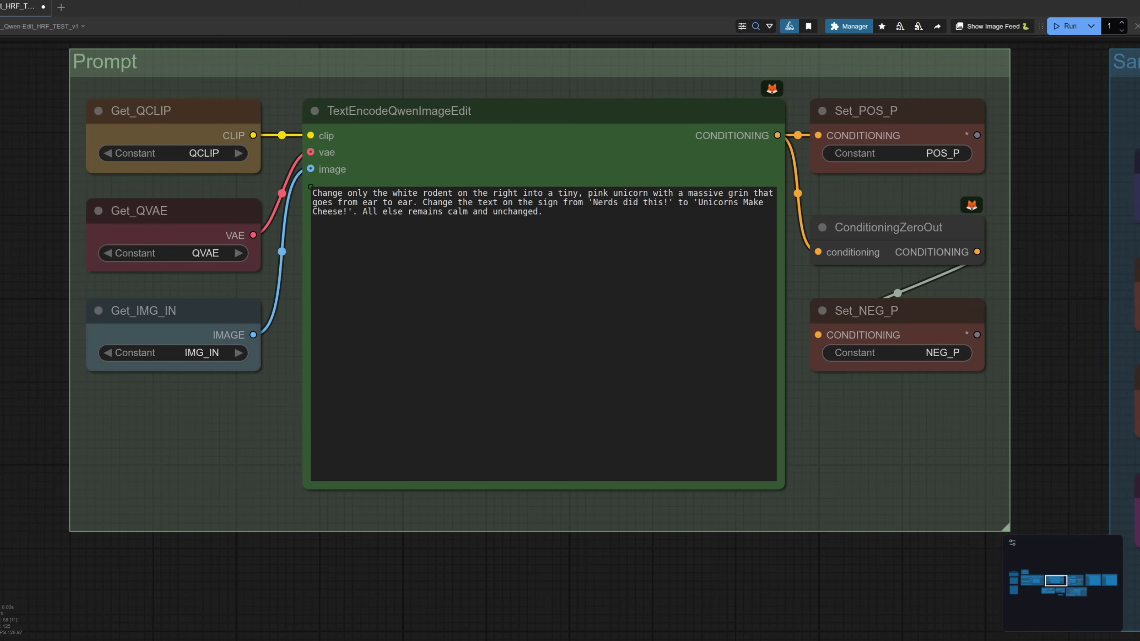
{"action": "left_click", "coordinate": [889, 227]}
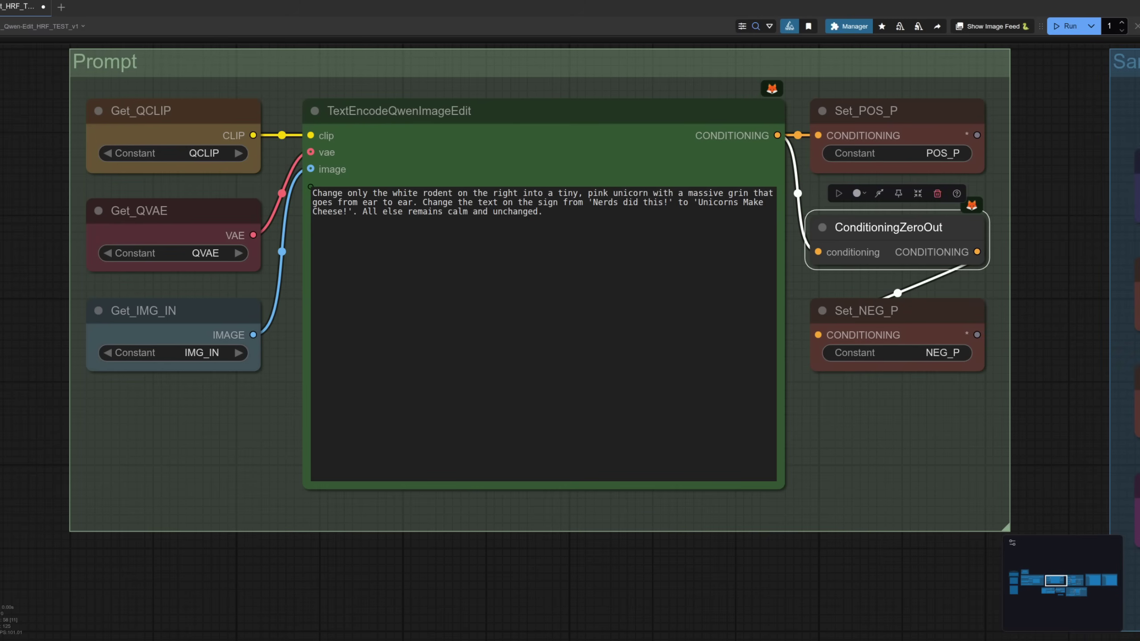
- Jump the view to the Input Image and Image Size groups with bookmark 1
{"action": "key", "text": "1"}
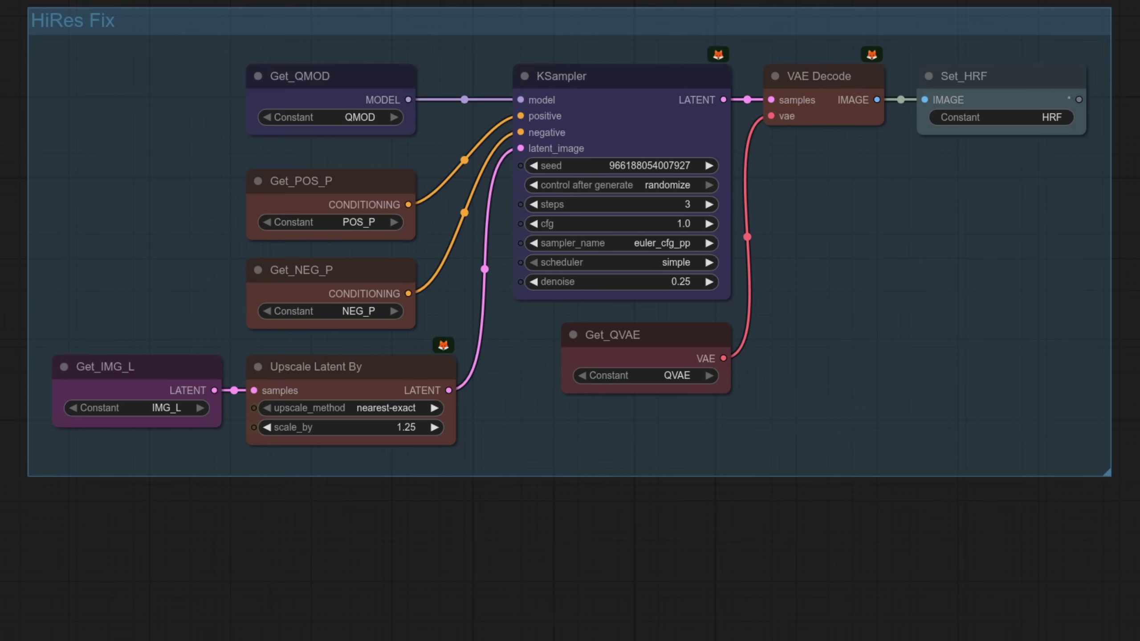
- Select the Upscale Latent By node in the HiRes Fix group to point it out
{"action": "left_click", "coordinate": [409, 380]}
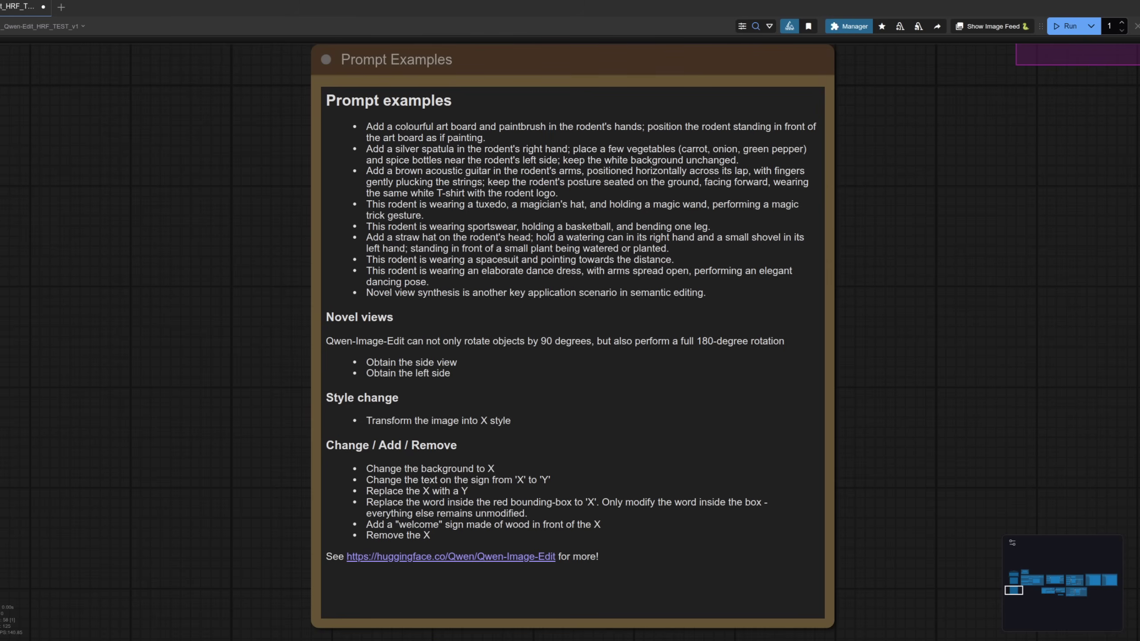
- Jump back to the Prompt group holding the pink-unicorn and sign-text edit instruction
{"action": "key", "text": "2"}
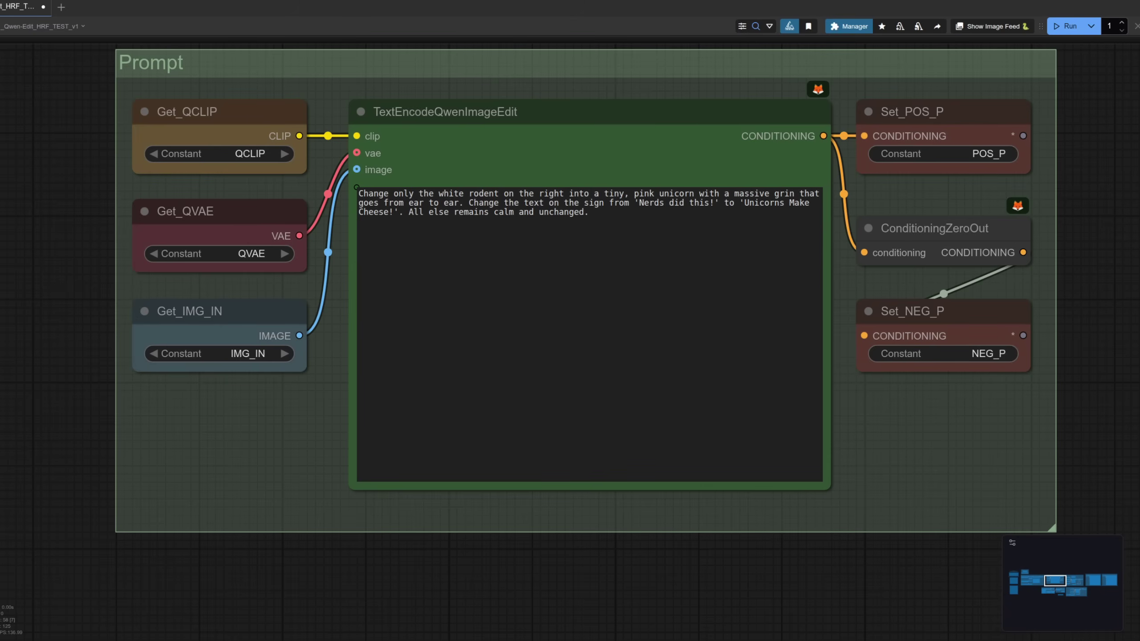
- Compare the Load Image picture with the normal and hi-res unicorn outputs, then return to Input Image
{"action": "key", "text": "2"}
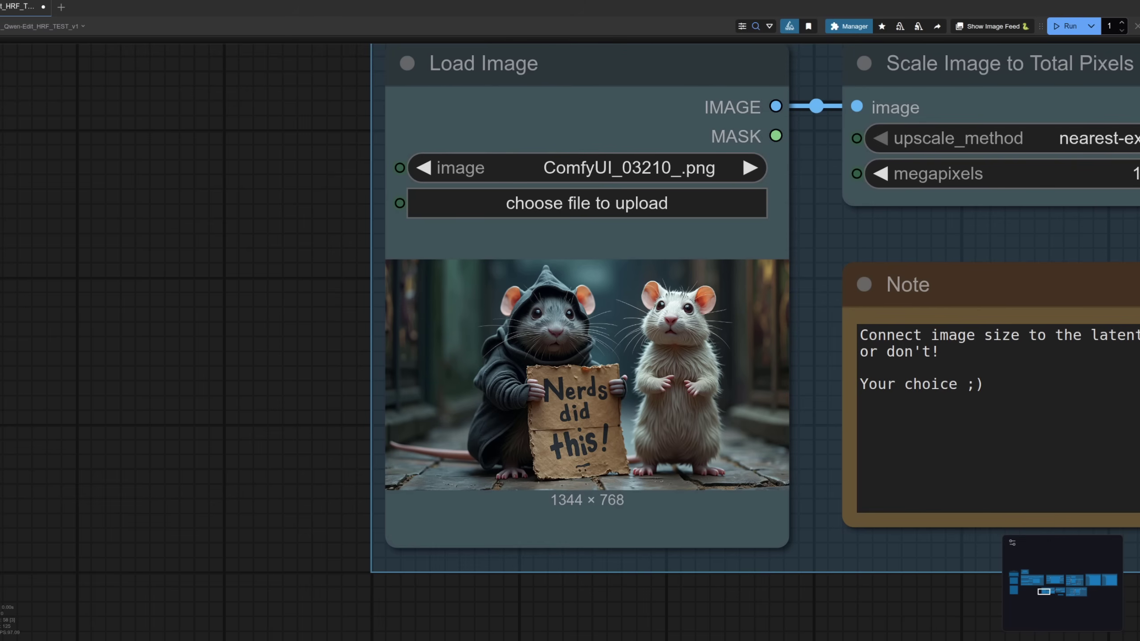
{"action": "key", "text": "3"}
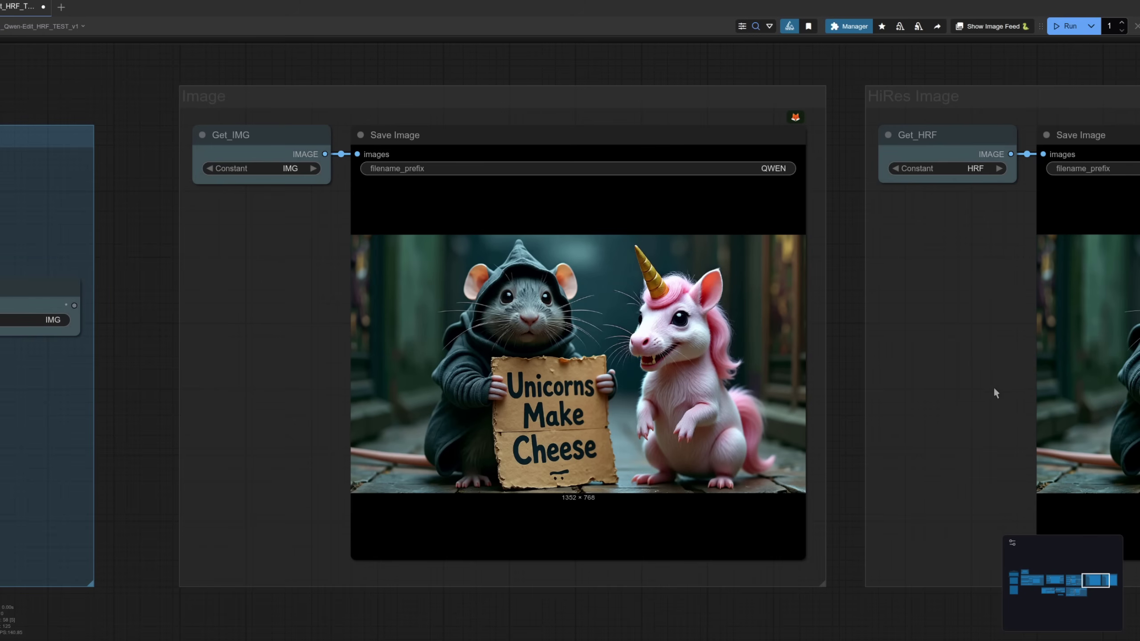
{"action": "left_click_drag", "start_coordinate": [998, 390], "coordinate": [631, 364]}
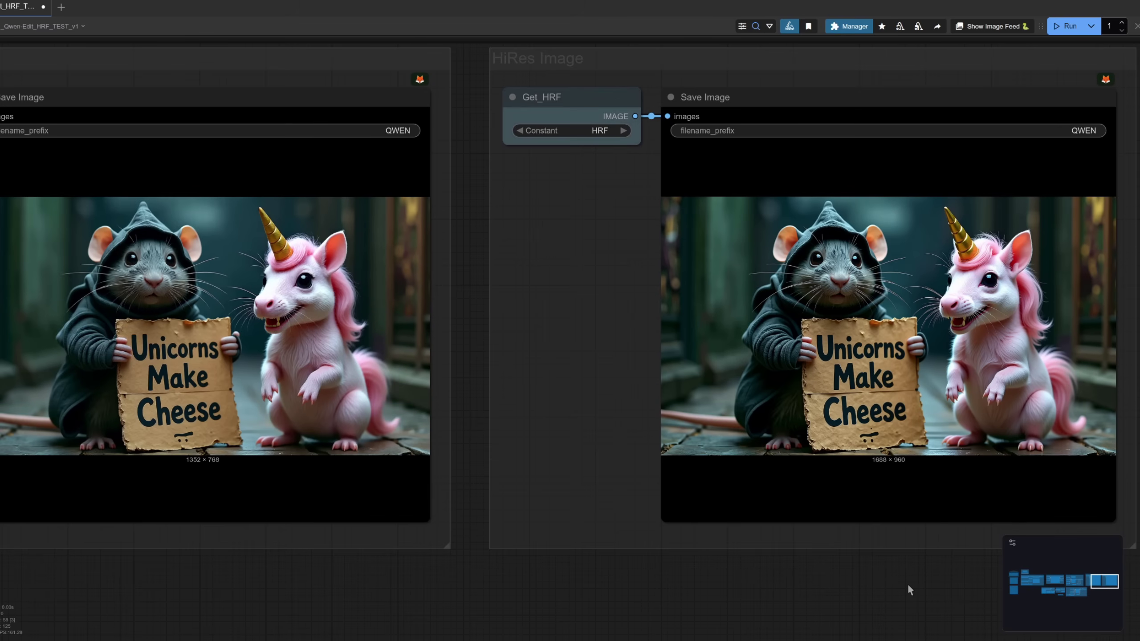
{"action": "key", "text": "1"}
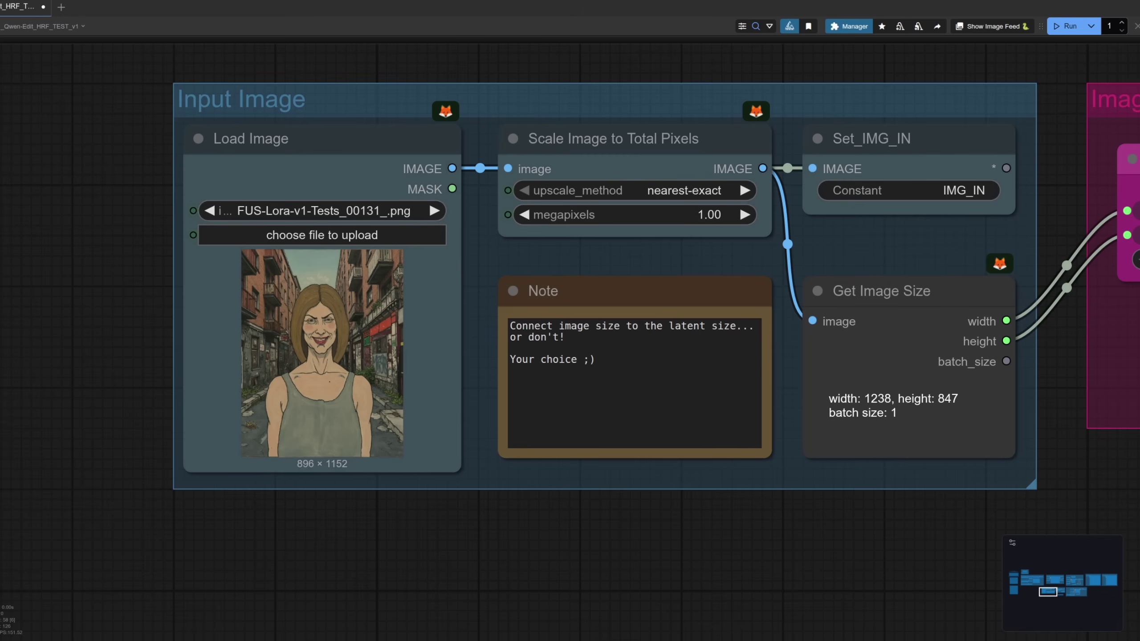
- Jump to the Prompt group, then on to the Sampler group's 4-step KSampler
{"action": "key", "text": "2"}
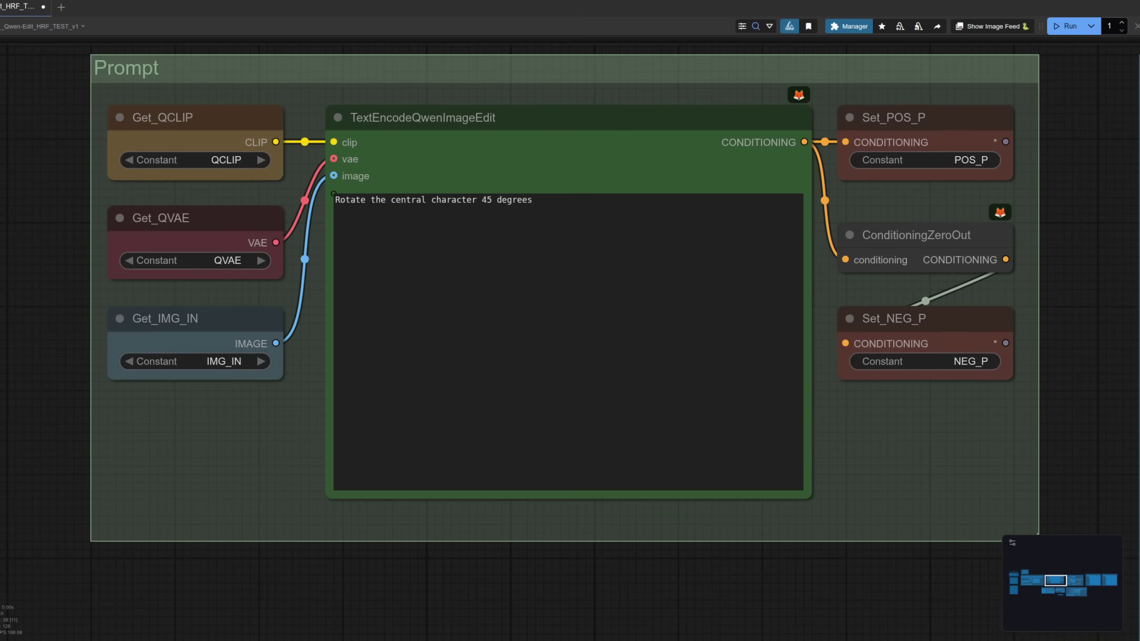
{"action": "key", "text": "3"}
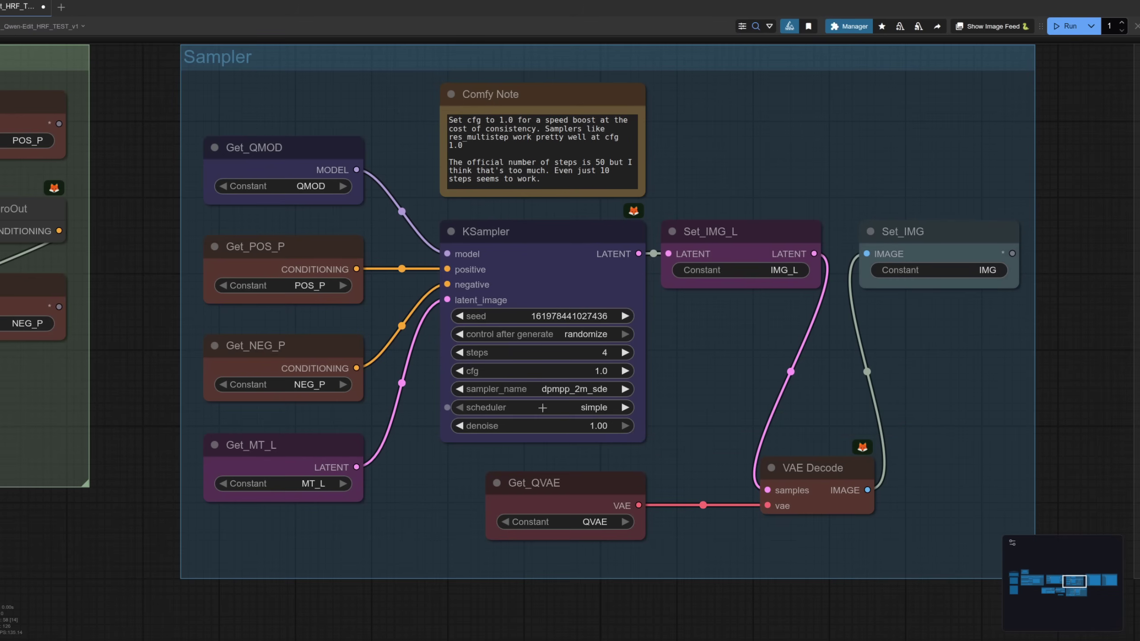
- Compare the 896×1160 normal and 1120×1448 hi-res alley-portrait outputs, then return to Input Image
{"action": "key", "text": "2"}
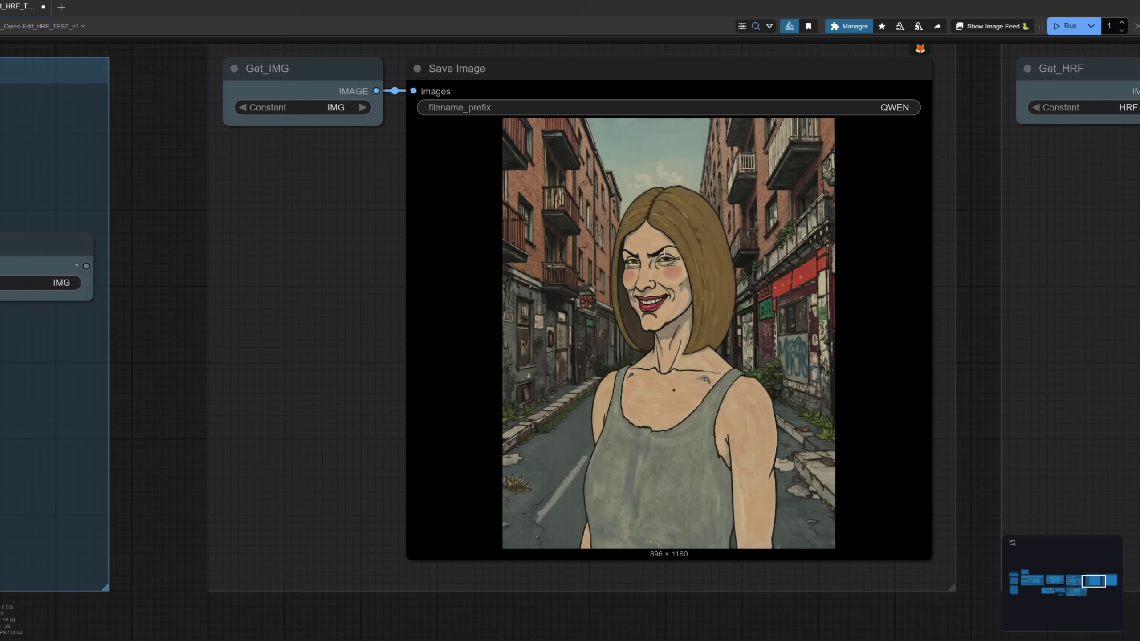
{"action": "left_click_drag", "start_coordinate": [982, 352], "coordinate": [366, 334]}
{"action": "scroll", "coordinate": [453, 391], "scroll_direction": "down", "scroll_amount": 3}
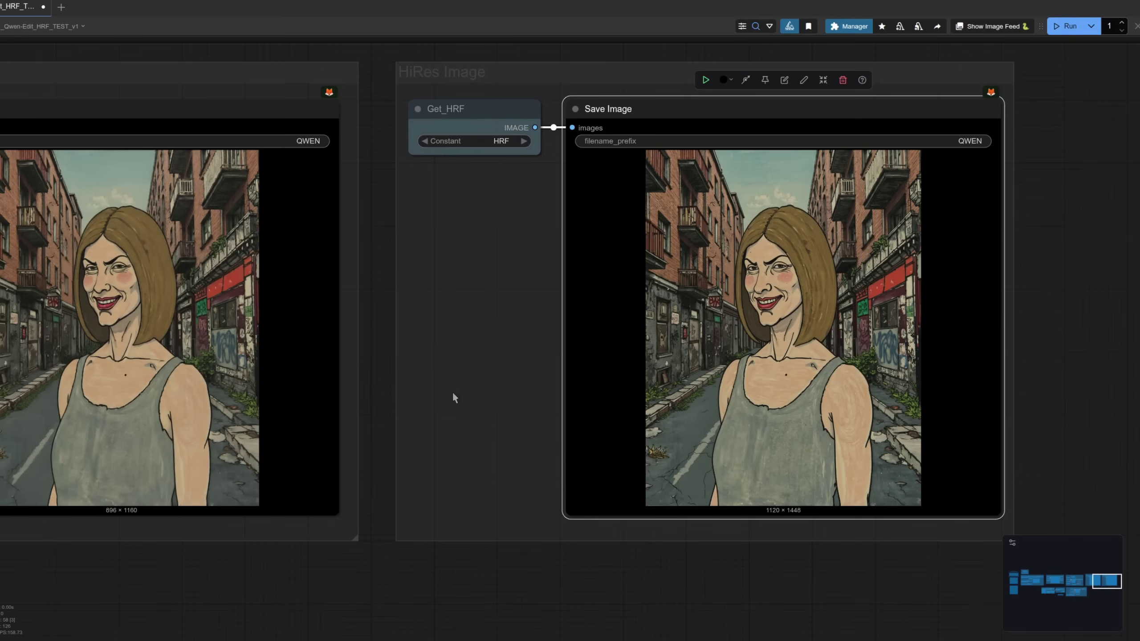
{"action": "left_click_drag", "start_coordinate": [452, 391], "coordinate": [581, 377]}
{"action": "scroll", "coordinate": [581, 377], "scroll_direction": "up", "scroll_amount": 2}
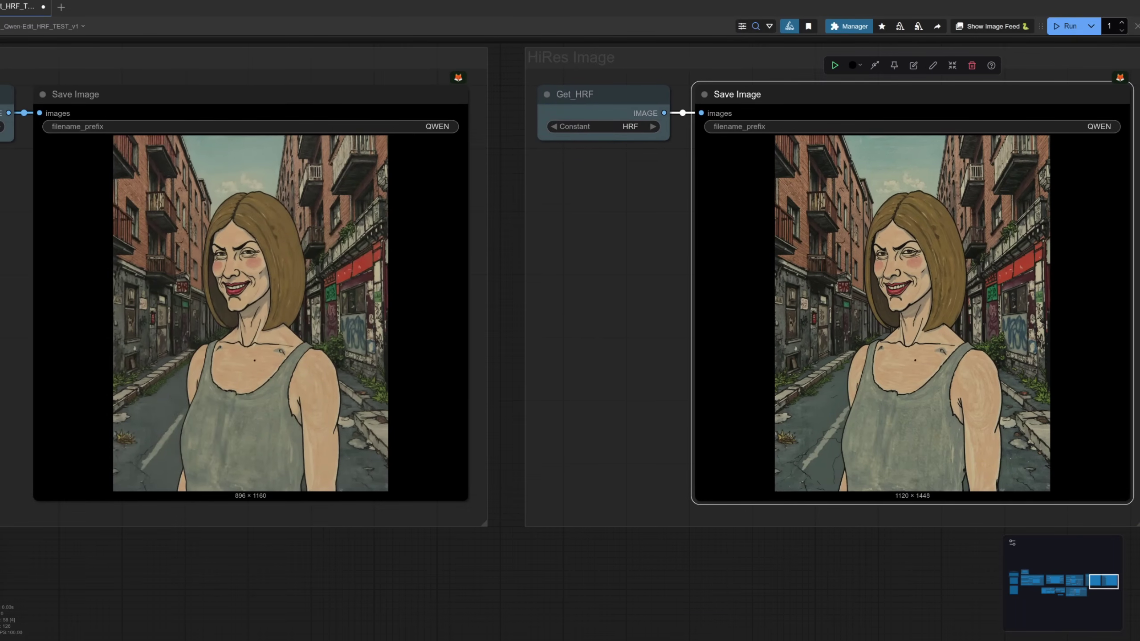
{"action": "key", "text": "1"}
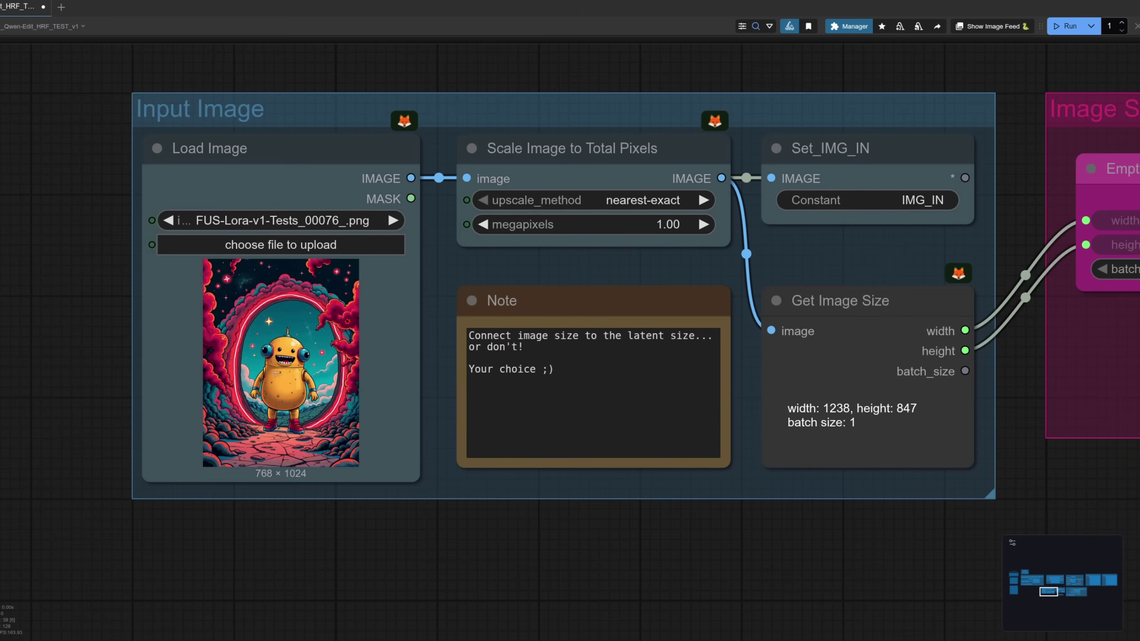
- Read the potato-robot prompt and compare its 880×1176 normal and 1104×1472 hi-res outputs
{"action": "key", "text": "2"}
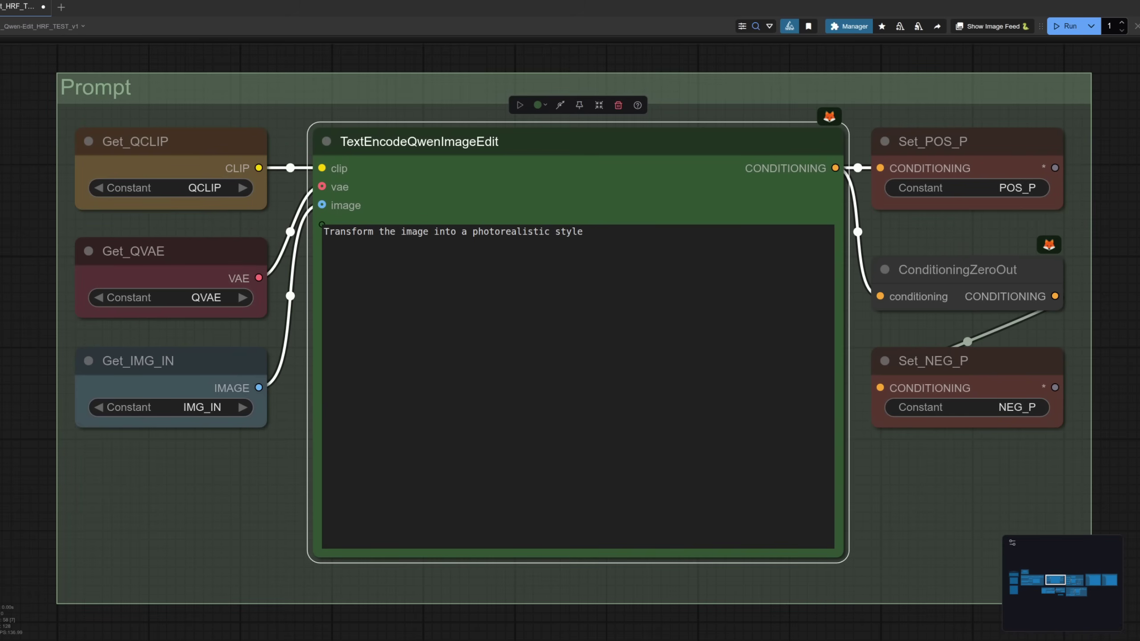
{"action": "key", "text": "4"}
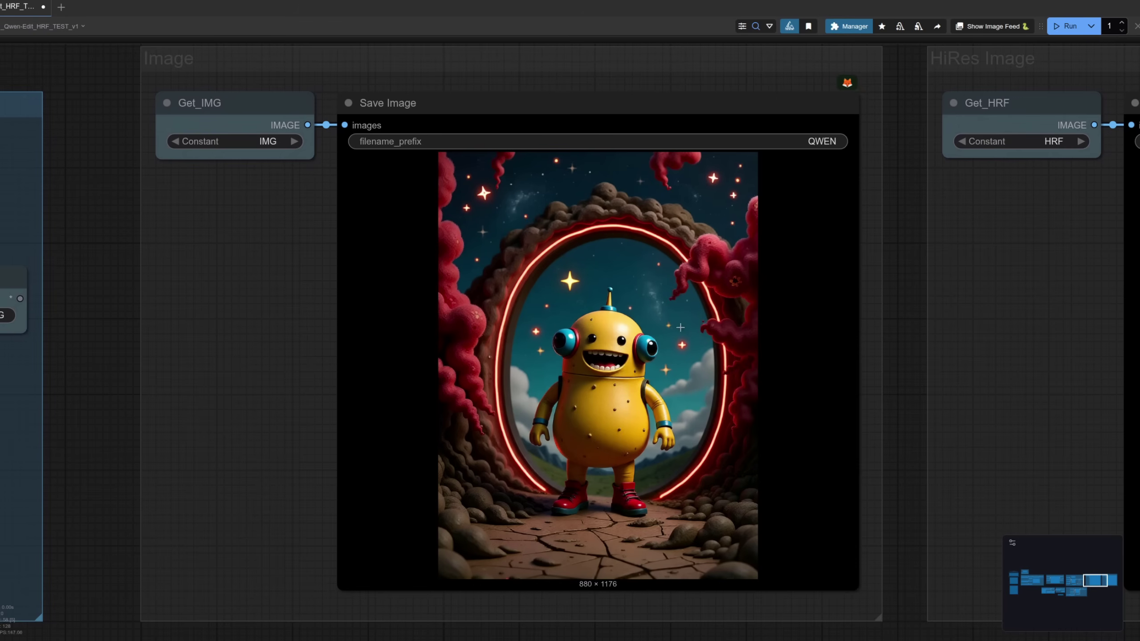
{"action": "left_click_drag", "start_coordinate": [967, 372], "coordinate": [433, 343]}
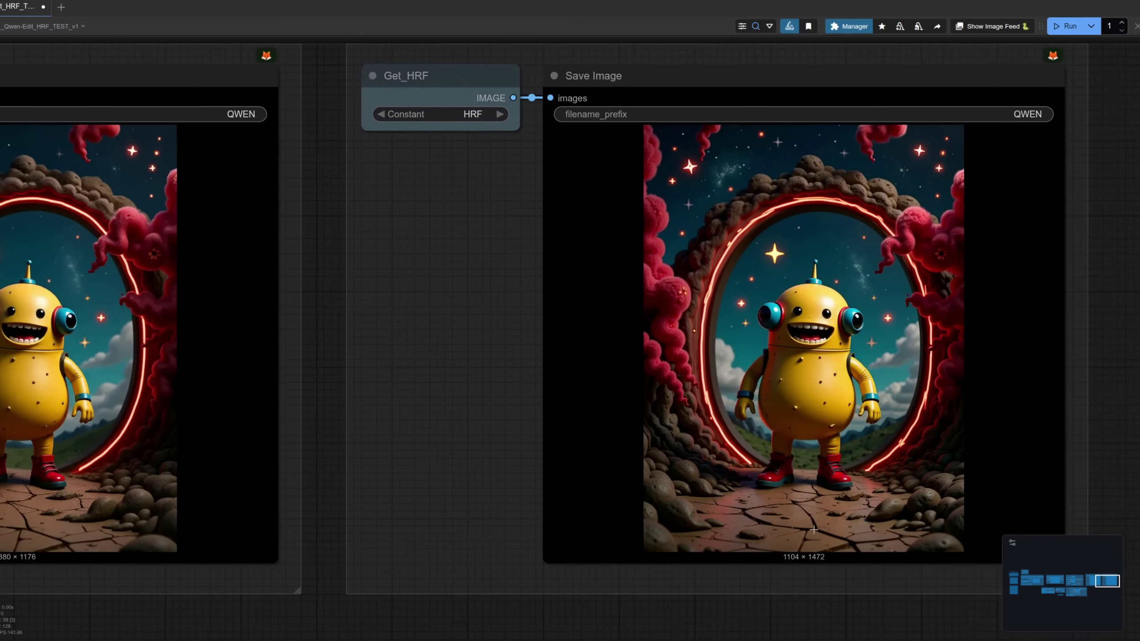
{"action": "left_click_drag", "start_coordinate": [413, 479], "coordinate": [469, 458]}
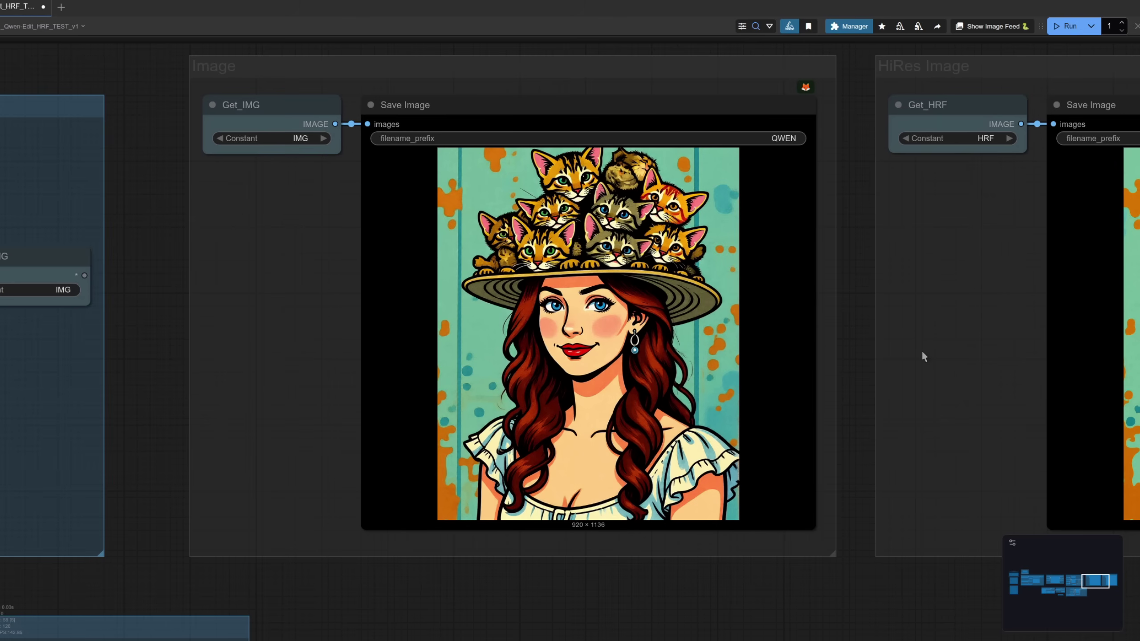
- Bring the 1152×1424 hi-res kitten-hat edit alongside the normal cartoon-style output
{"action": "left_click_drag", "start_coordinate": [983, 362], "coordinate": [545, 341]}
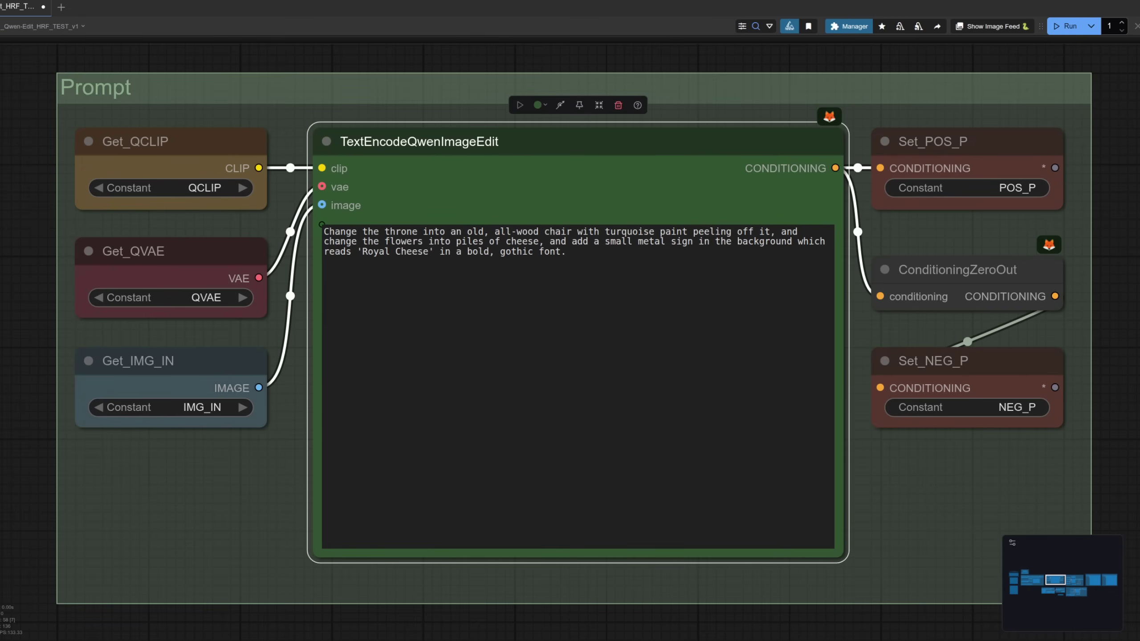
- Compare the normal and hi-res Royal Cheese outputs, zooming in on the hi-res image
{"action": "key", "text": "3"}
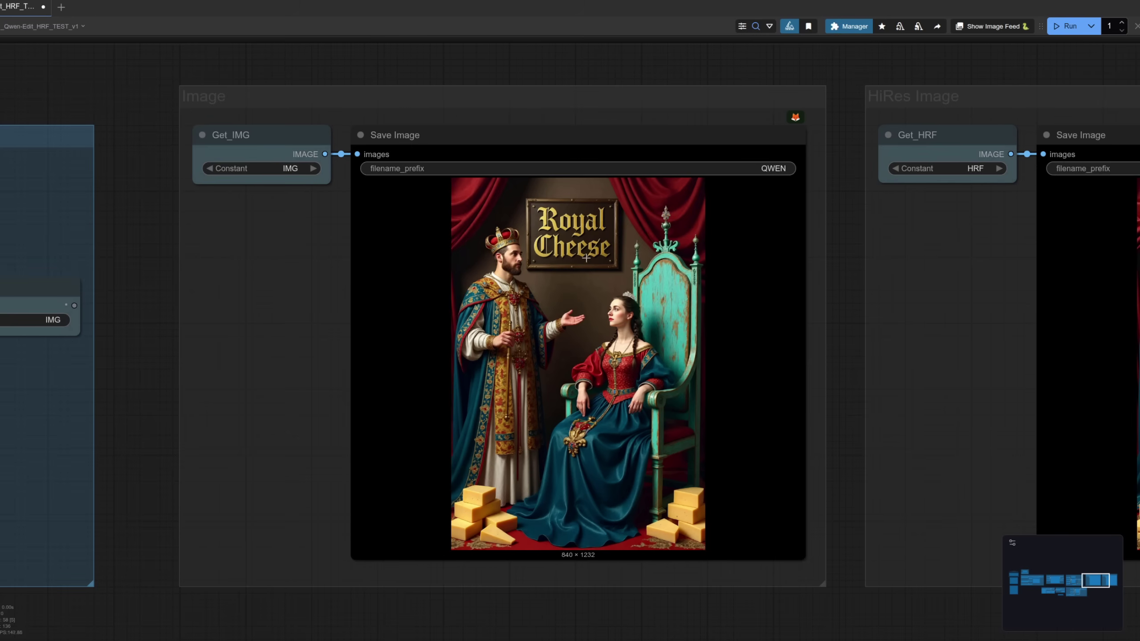
{"action": "left_click_drag", "start_coordinate": [943, 328], "coordinate": [415, 293]}
{"action": "scroll", "coordinate": [535, 275], "scroll_direction": "down", "scroll_amount": 1}
{"action": "scroll", "coordinate": [563, 258], "scroll_direction": "up", "scroll_amount": 2}
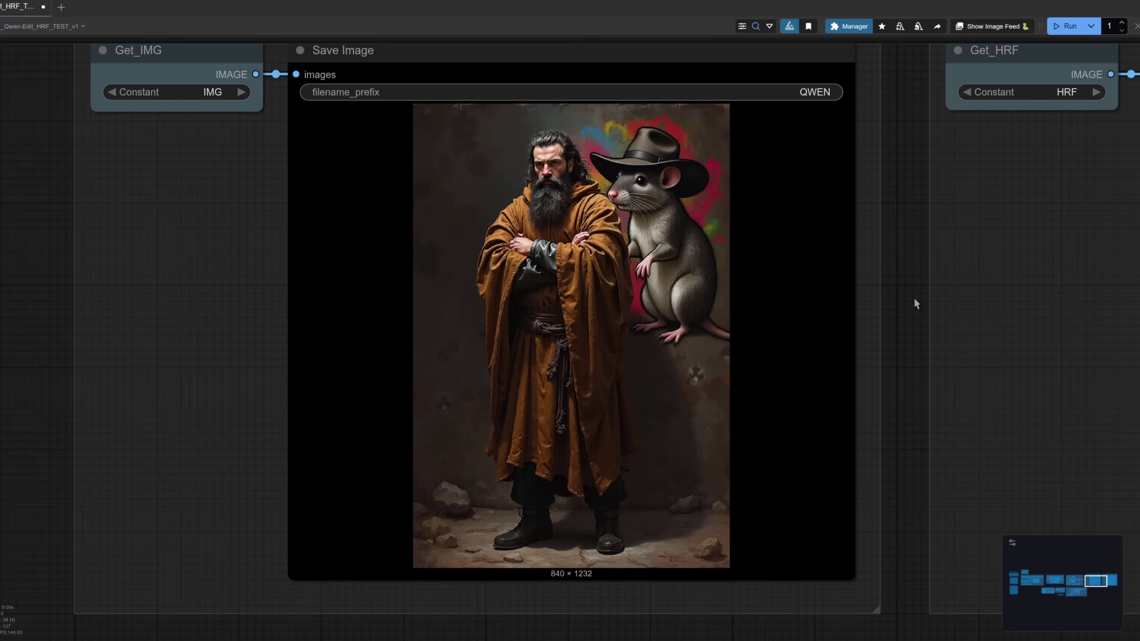
- Pan the canvas to the 1048 × 1536 hi-res Save Image output of the hat-wearing rat
{"action": "left_click_drag", "start_coordinate": [1056, 327], "coordinate": [413, 315]}
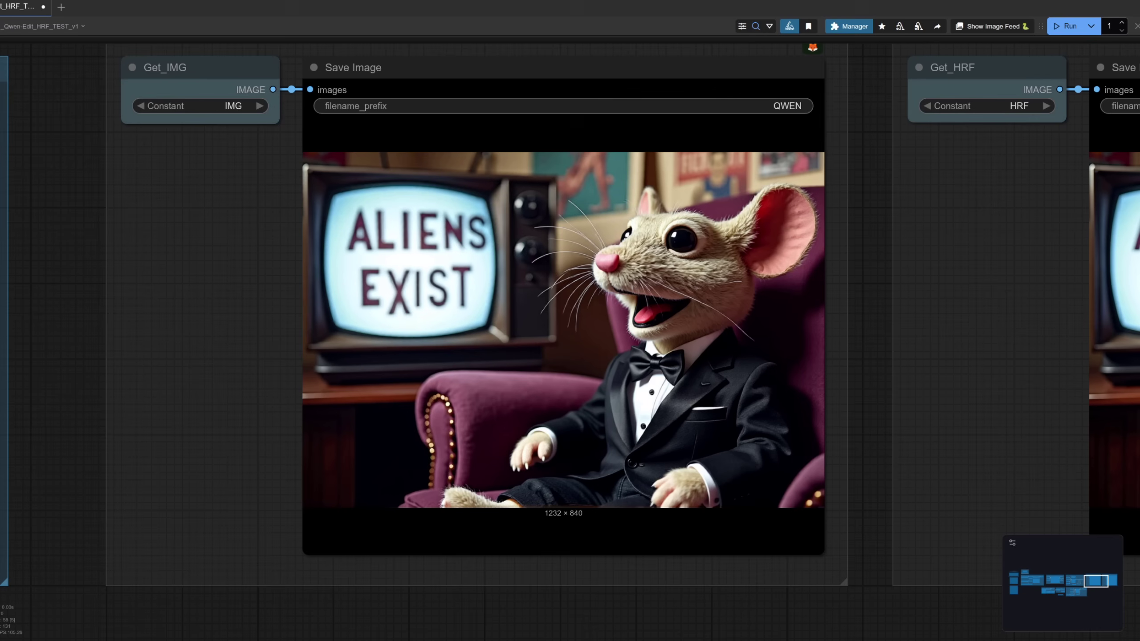
- Pan the canvas to the HiRes Image output showing the tuxedoed mouse
{"action": "left_click_drag", "start_coordinate": [957, 314], "coordinate": [379, 313]}
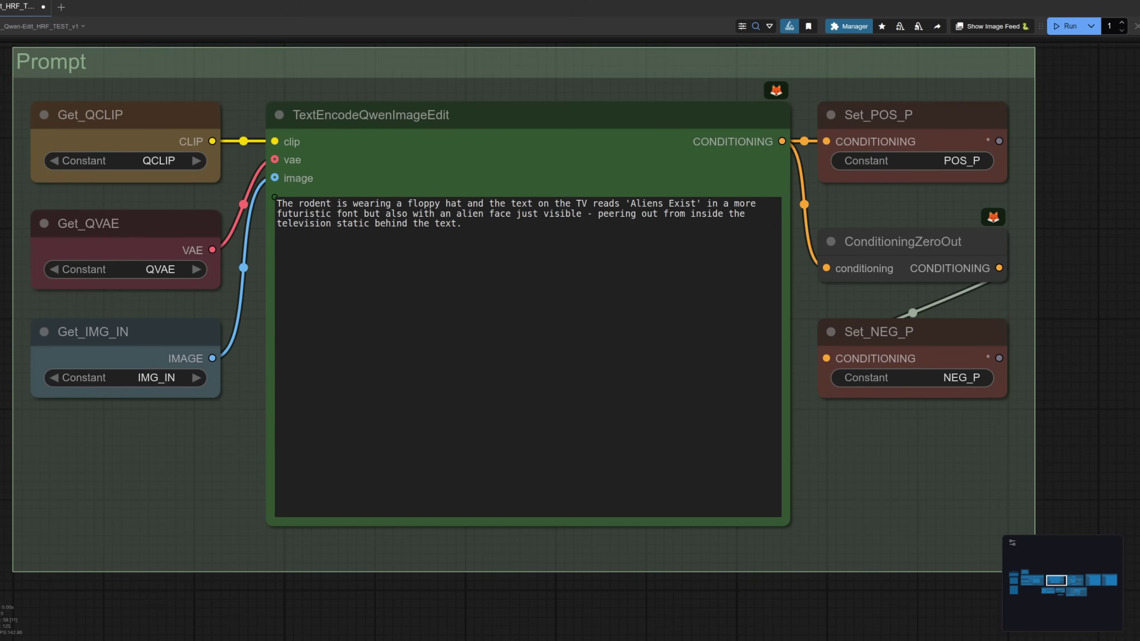
- View the floppy-hat 'Aliens Exist' edit at normal size, then the 1536 × 1048 hi-res output
{"action": "key", "text": "2"}
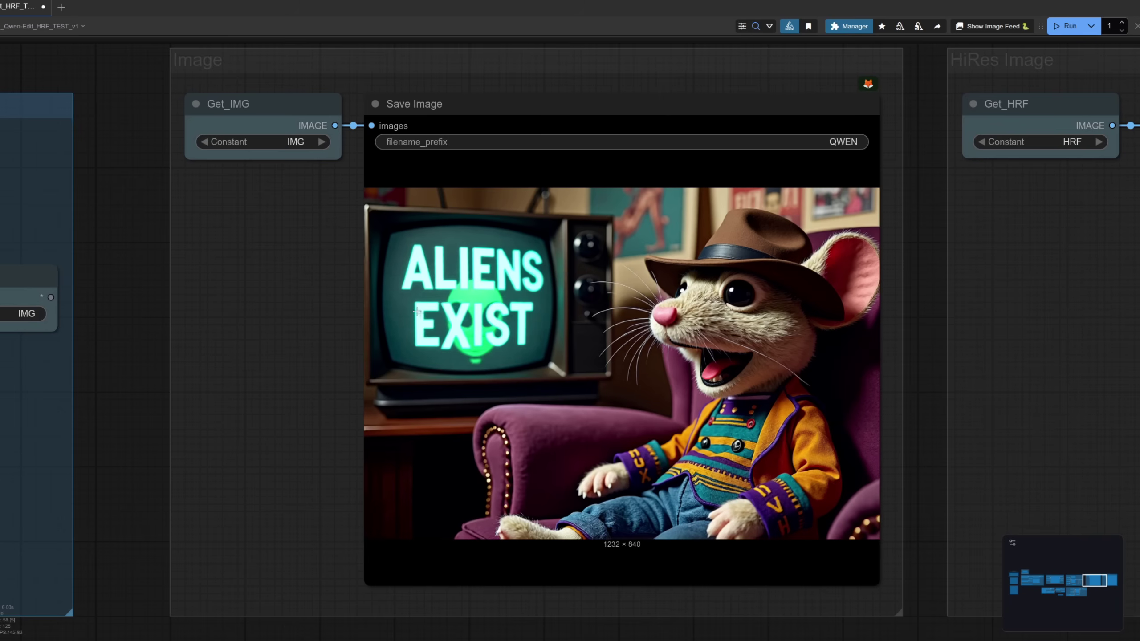
{"action": "left_click_drag", "start_coordinate": [1062, 349], "coordinate": [346, 317]}
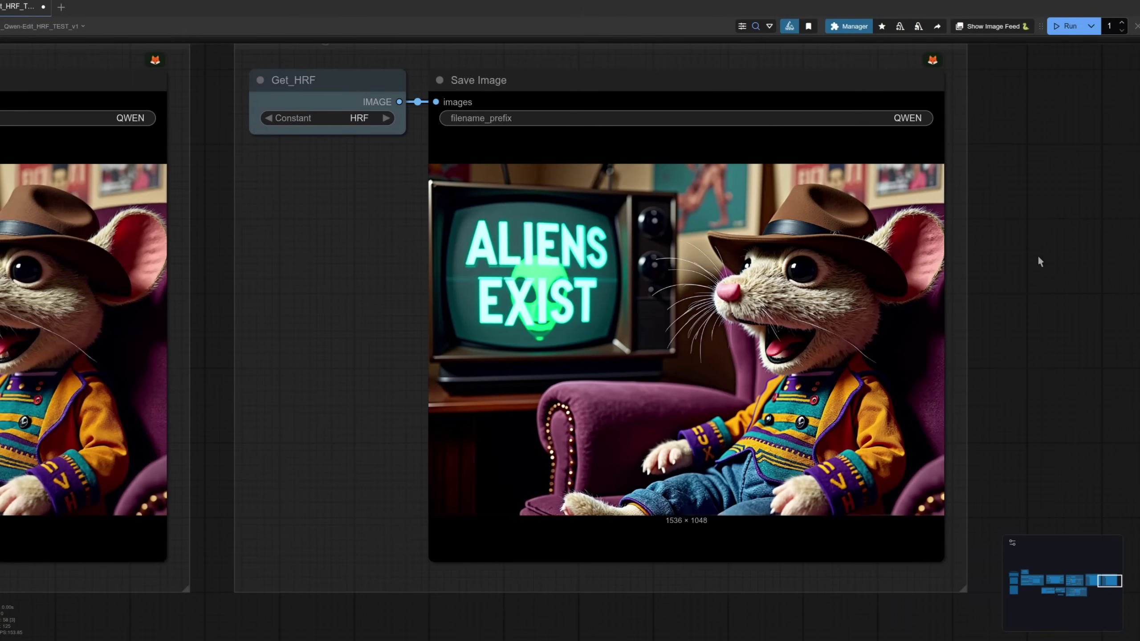